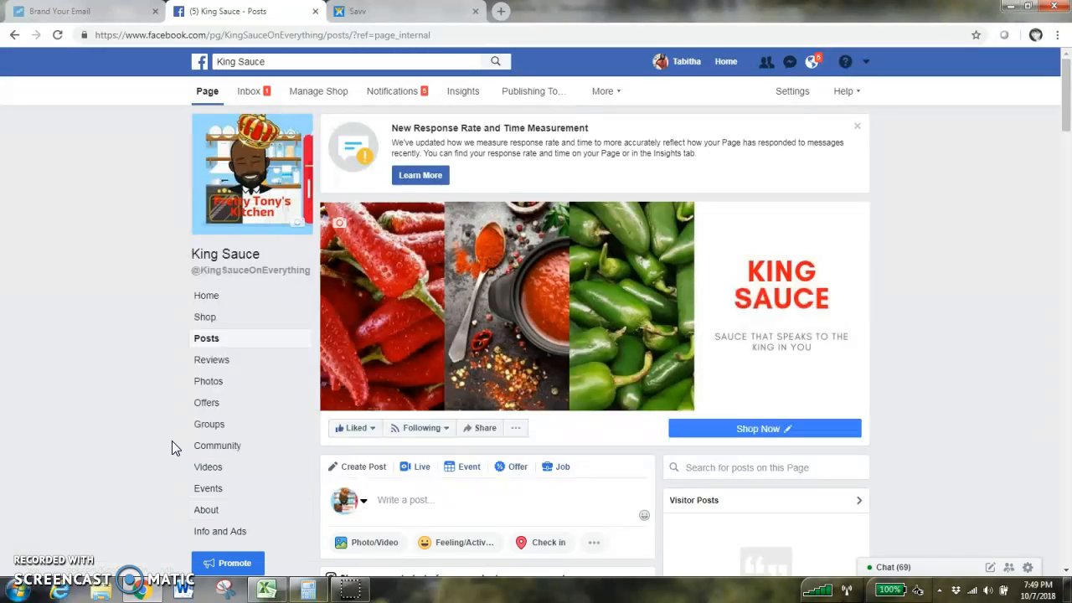
- Open the Free Downloads page of the Market Savvy website and view the Social Media Calendar download
left_click(269, 590)
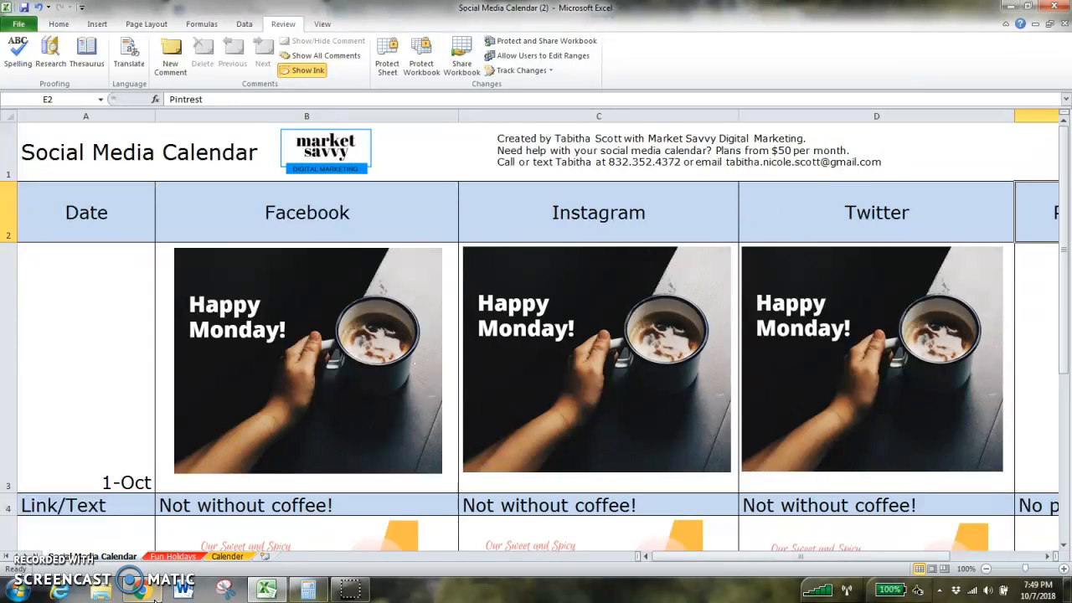
left_click(147, 595)
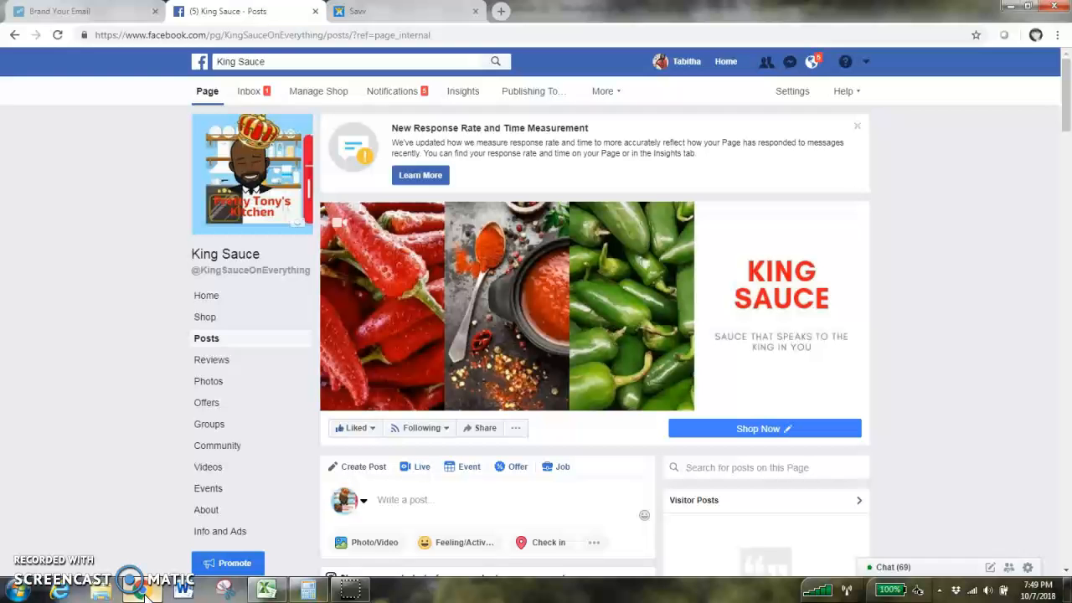
left_click(363, 12)
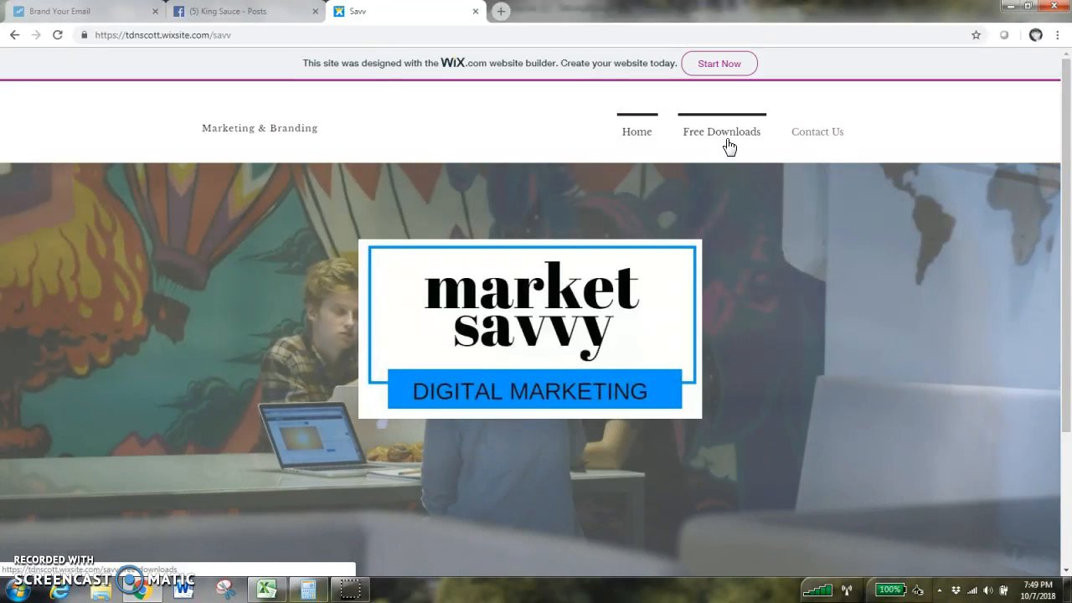
left_click(722, 133)
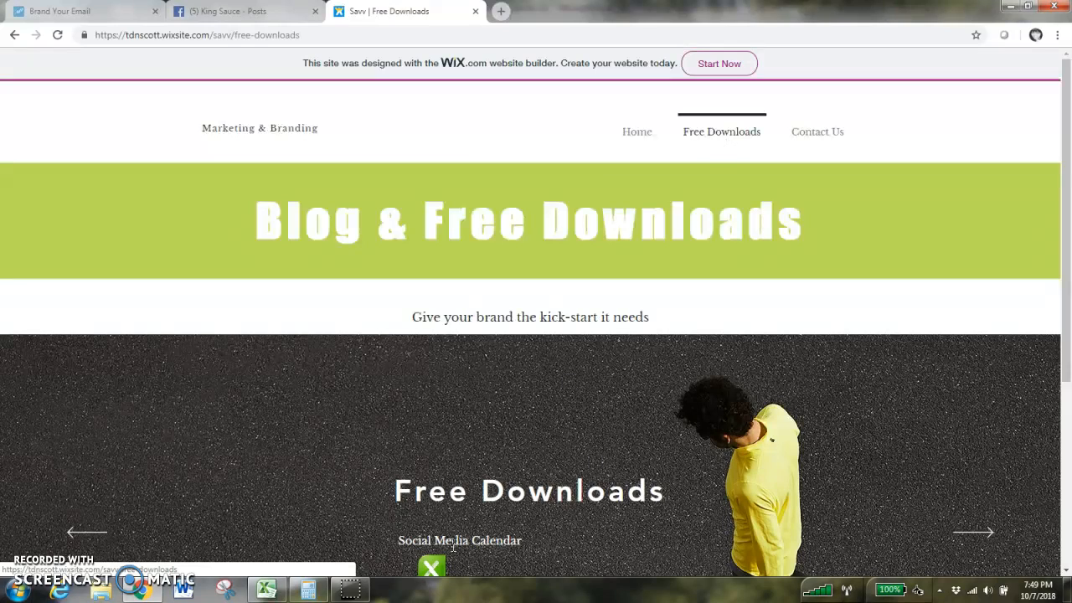
scroll(921, 217, "down", 1)
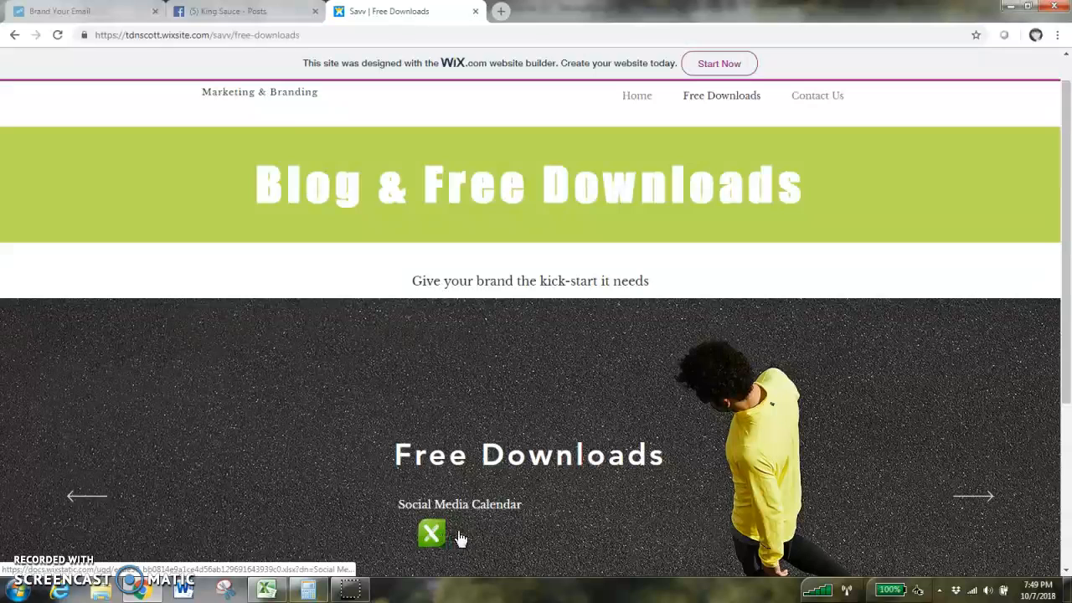
- Switch to the Social Media Calendar workbook and examine the Date, Facebook, Instagram and Twitter column headers
left_click(267, 590)
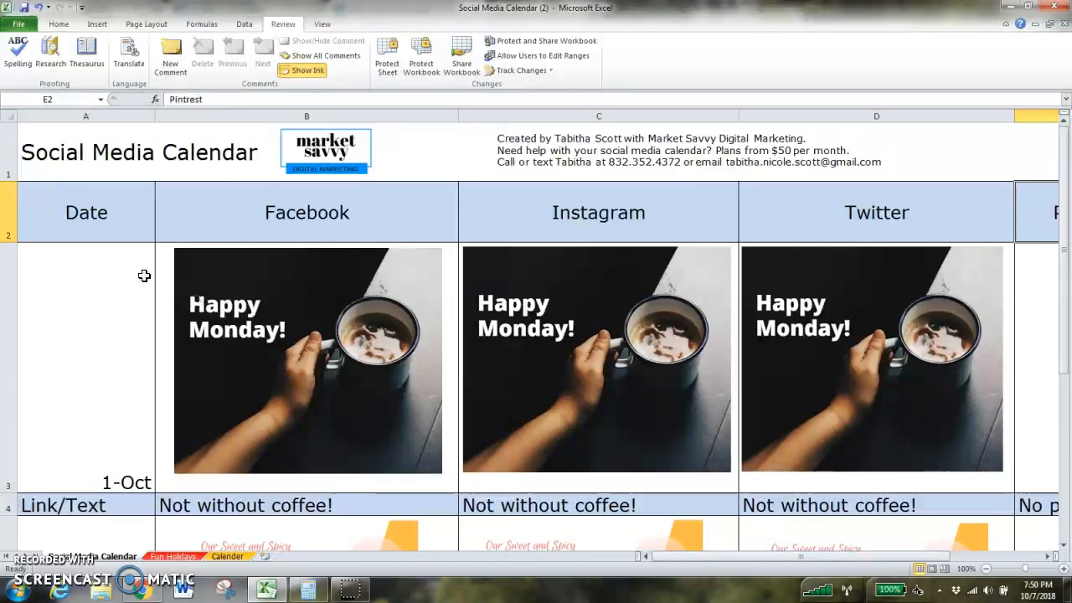
left_click(122, 209)
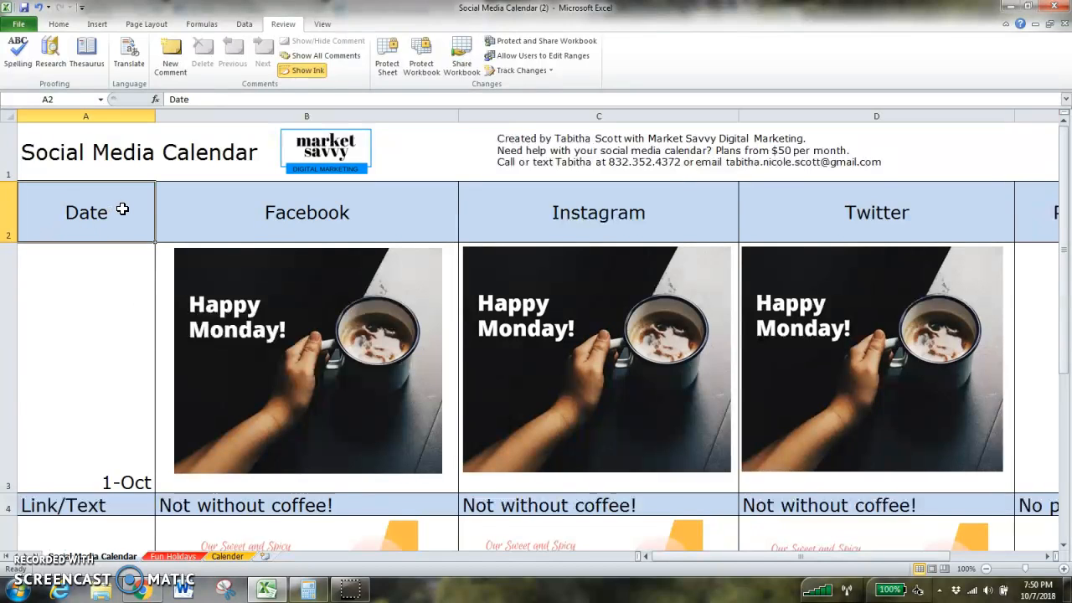
left_click(94, 297)
key("Down")
key("Down")
key("Down")
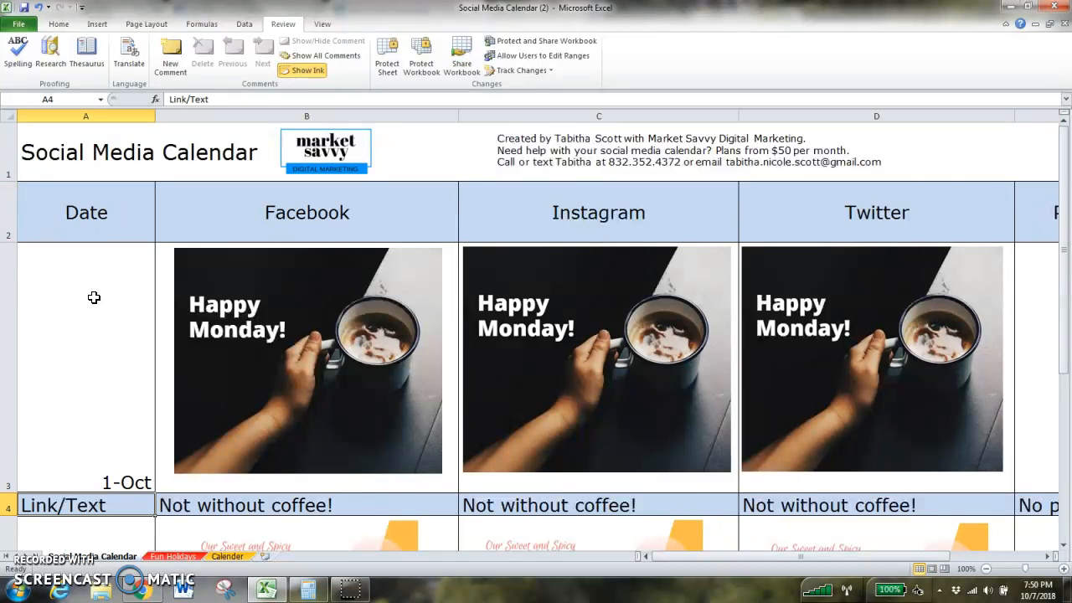
key("Up")
key("Up")
key("Up")
key("Up")
key("Right")
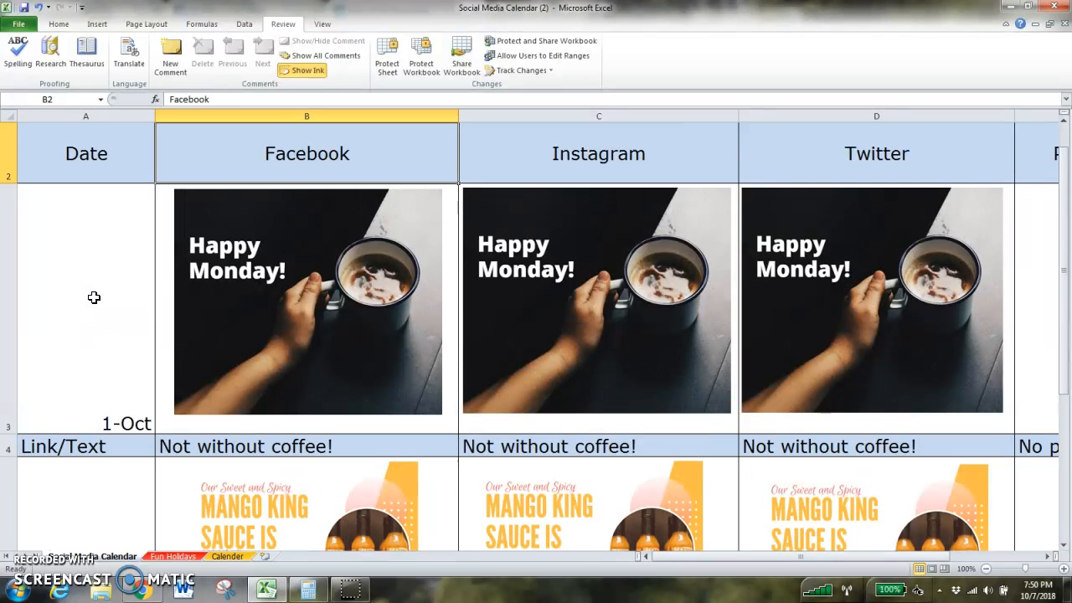
key("Right")
key("Right")
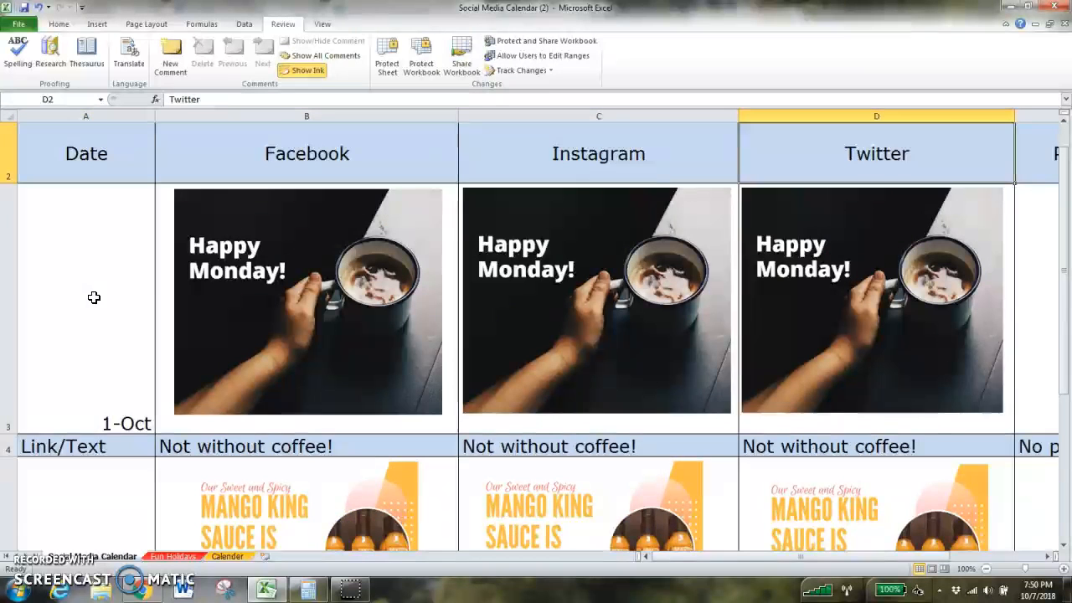
key("Right")
key("Left")
key("Left")
key("Left")
key("Left")
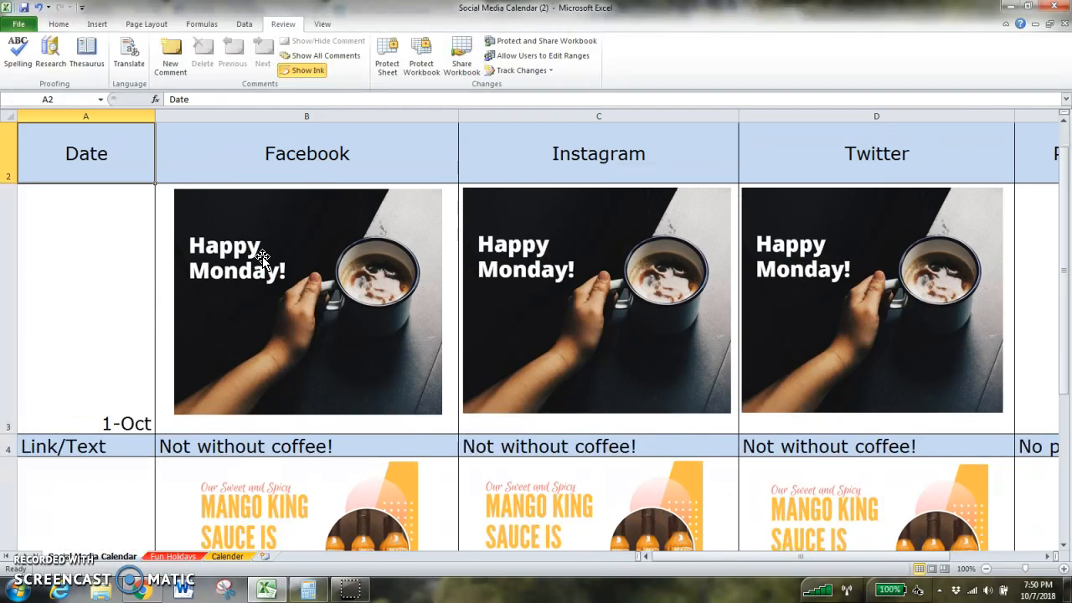
- Inspect the Happy Monday image in the Facebook column for 1-Oct
left_click(262, 258)
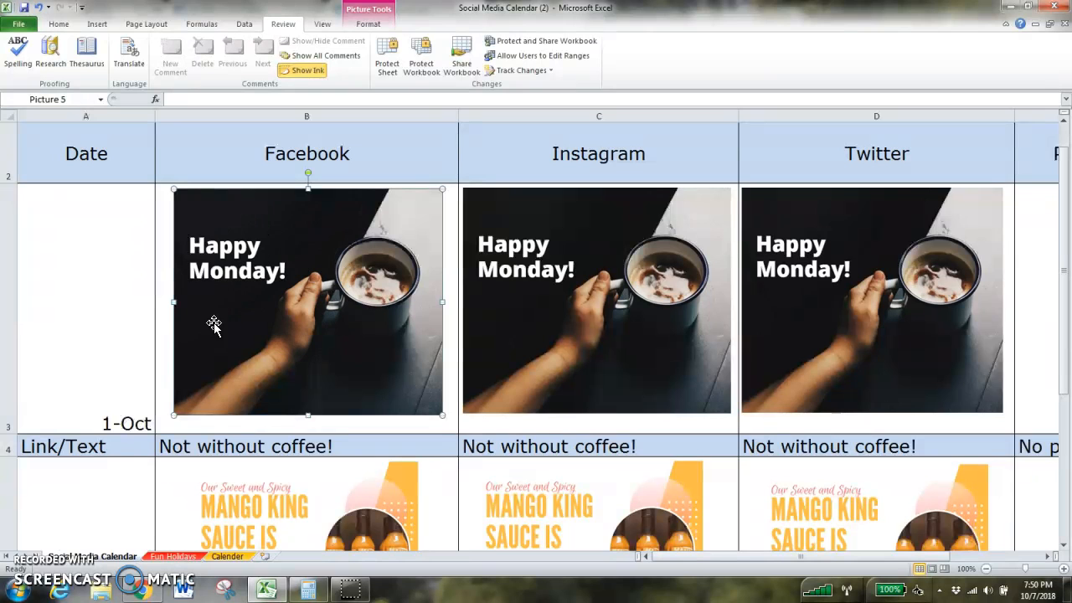
right_click(322, 240)
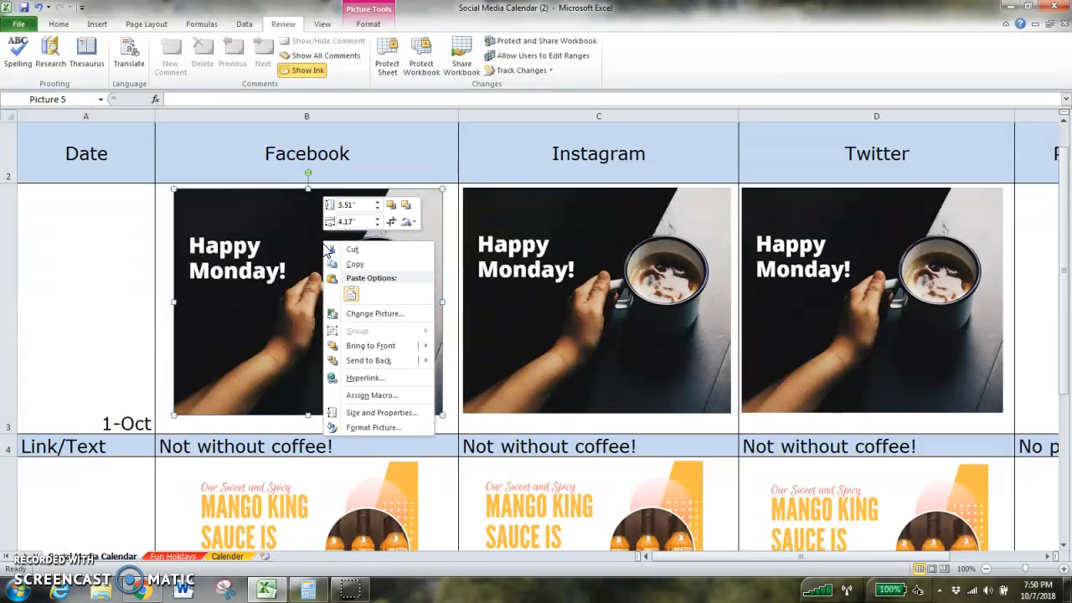
mouse_move(397, 345)
left_click(289, 274)
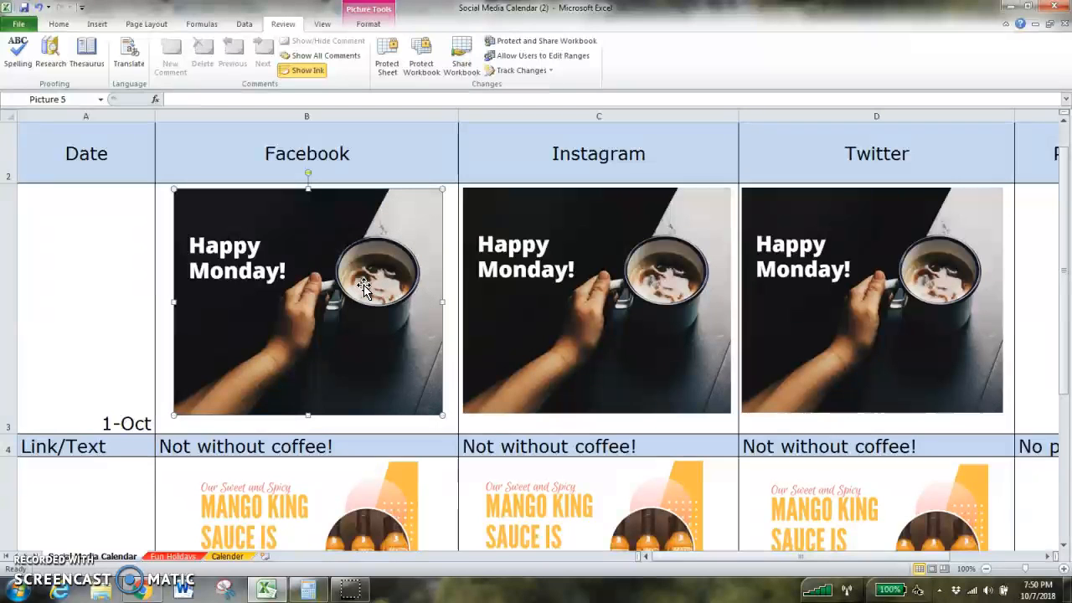
left_click_drag(1063, 224, 1064, 243)
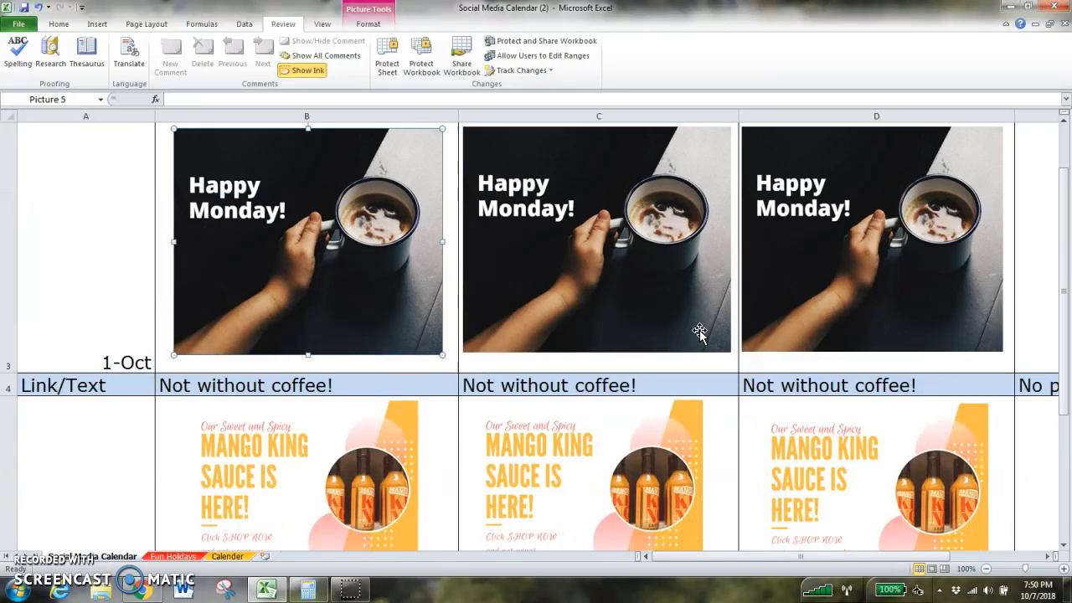
- Try to select and copy the Facebook caption 'Not without coffee!'
left_click(98, 388)
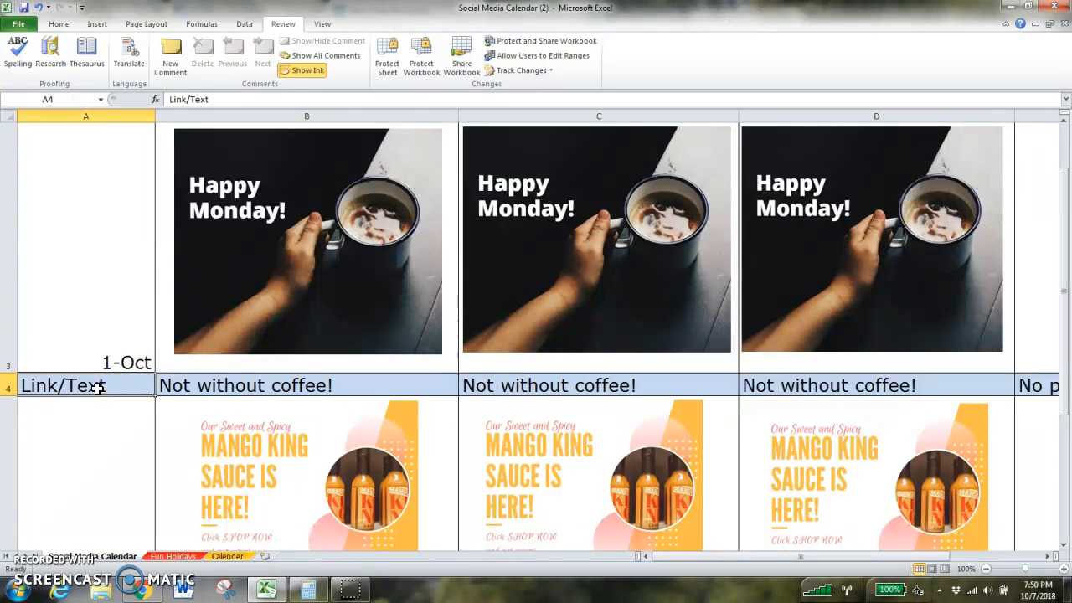
key("Right")
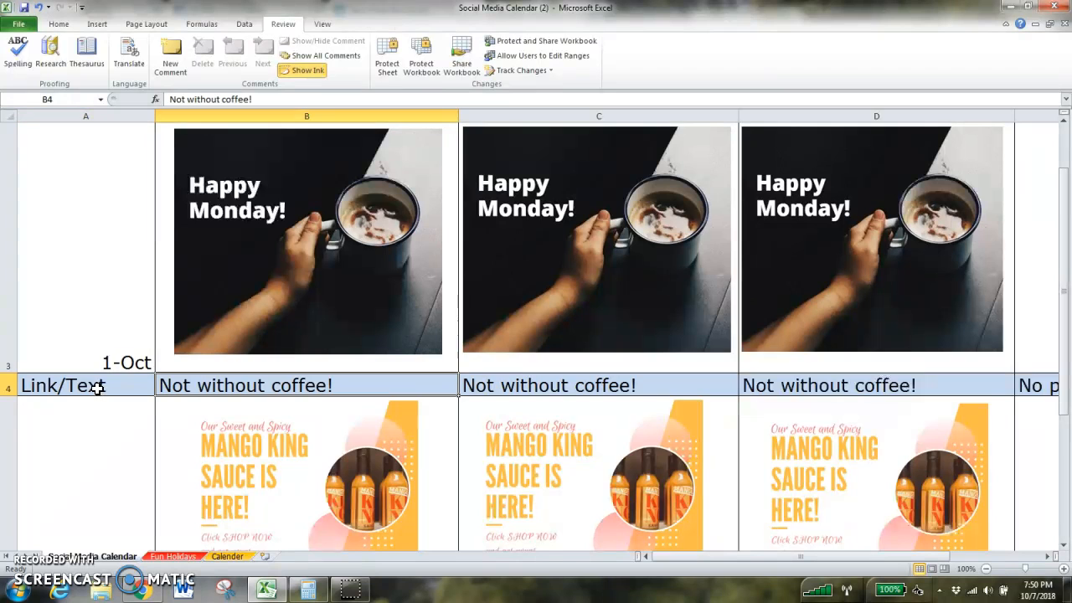
double_click(290, 387)
left_click_drag(338, 387, 225, 384)
right_click(224, 384)
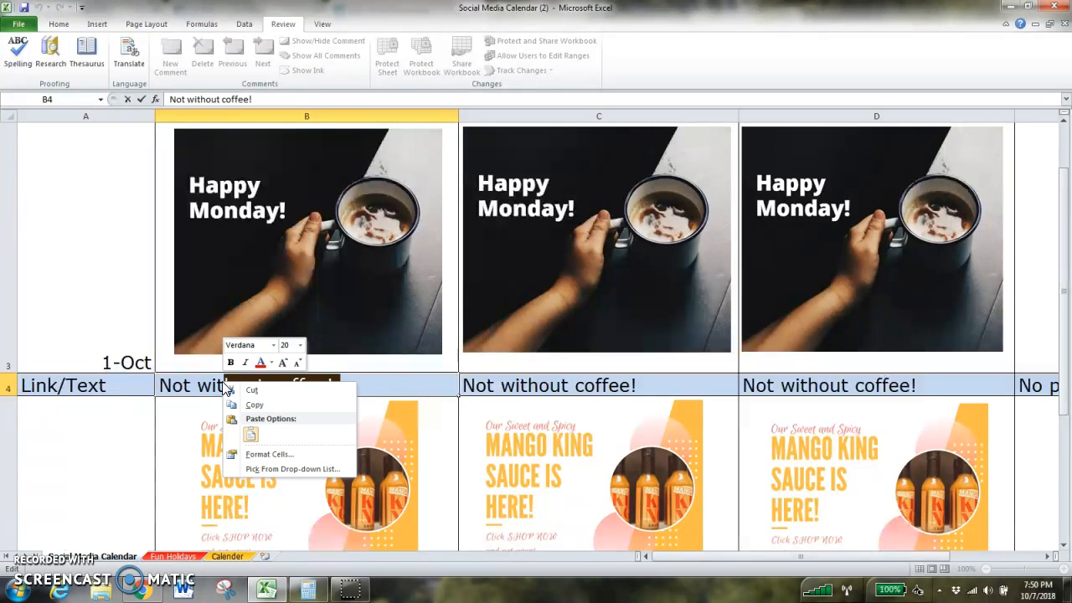
left_click(183, 394)
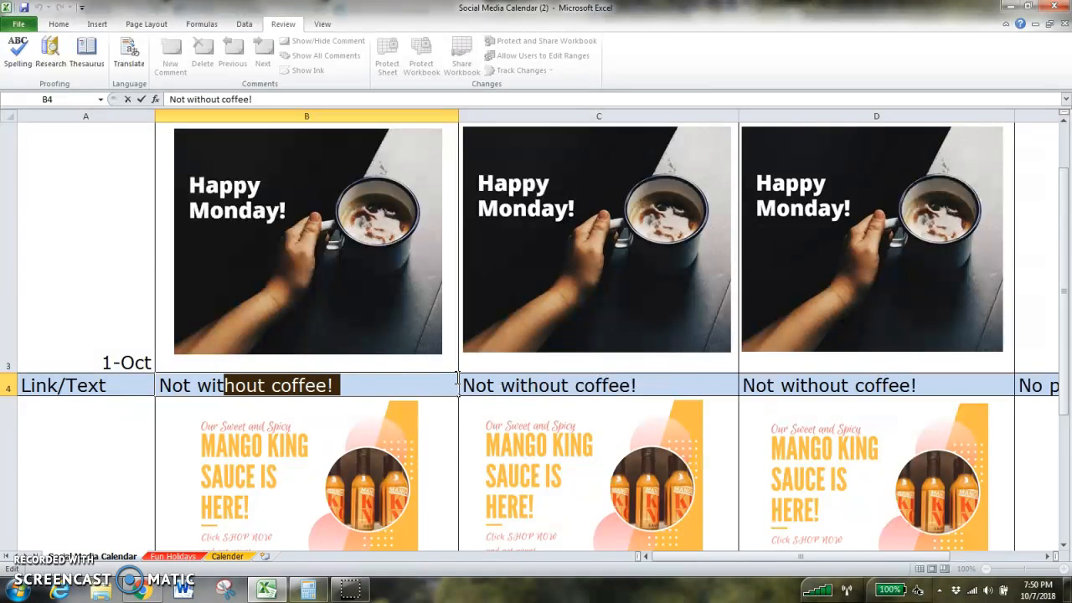
- Select and copy the Mango King Sauce announcement caption in the Facebook column
left_click_drag(1065, 247, 1065, 248)
left_click(391, 455)
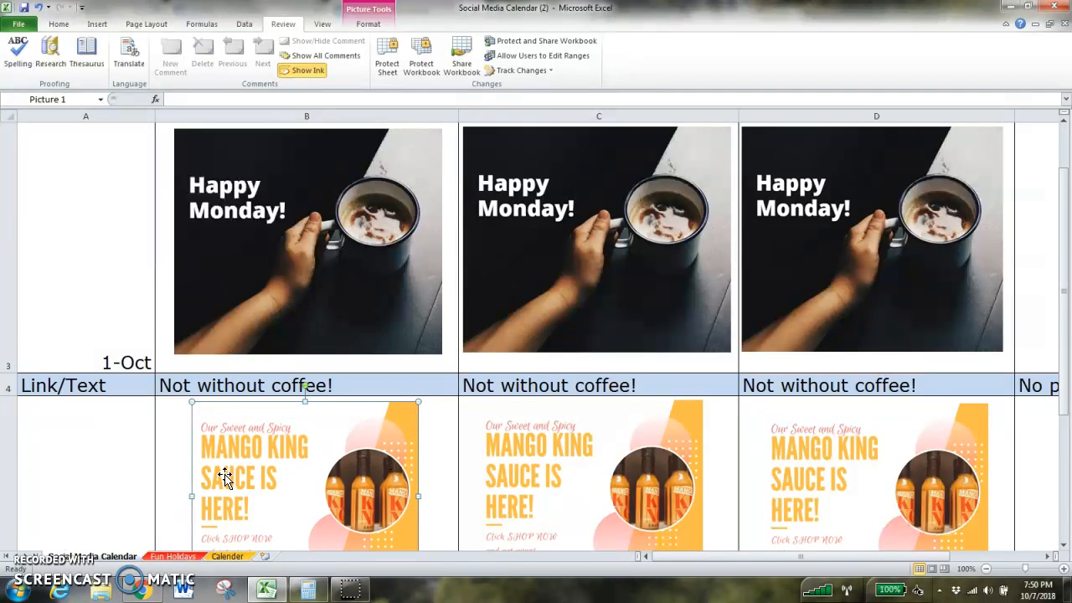
left_click(126, 454)
scroll(125, 454, "down", 1)
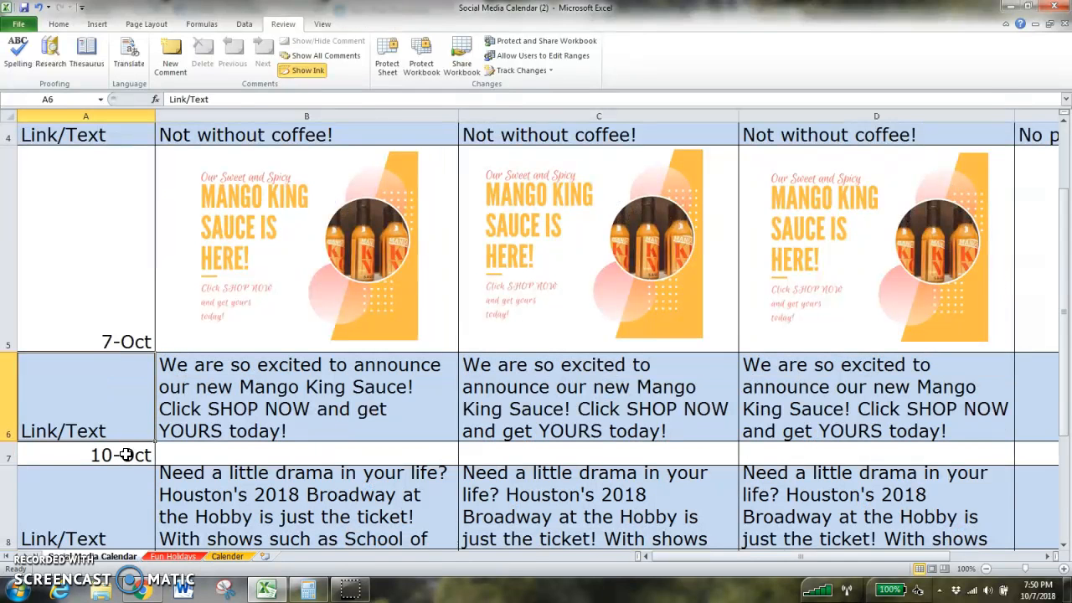
left_click(226, 400)
double_click(226, 400)
left_click_drag(219, 430, 159, 365)
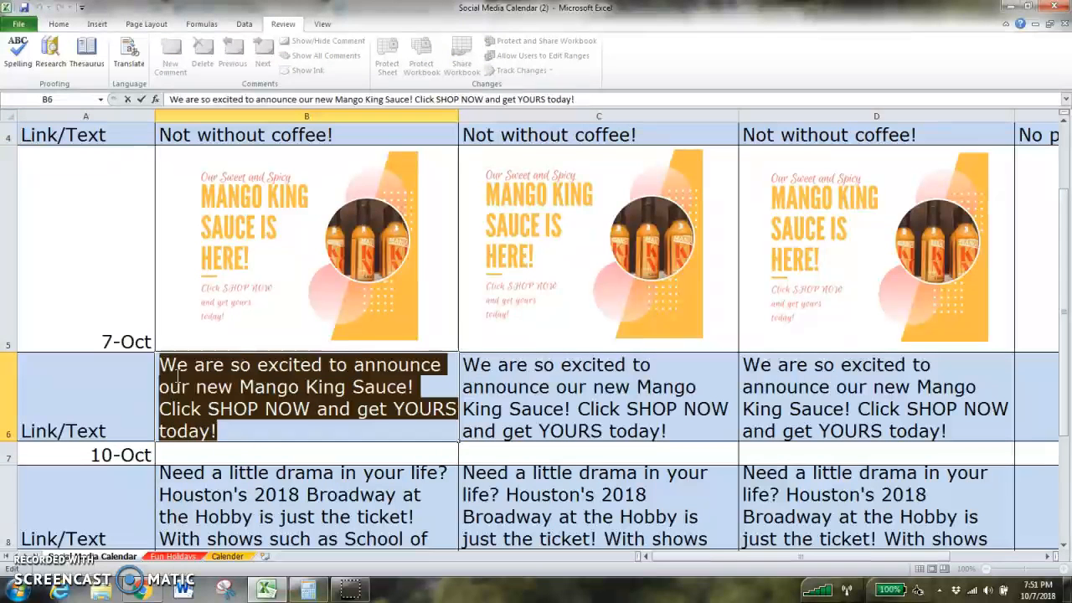
right_click(178, 376)
left_click(216, 394)
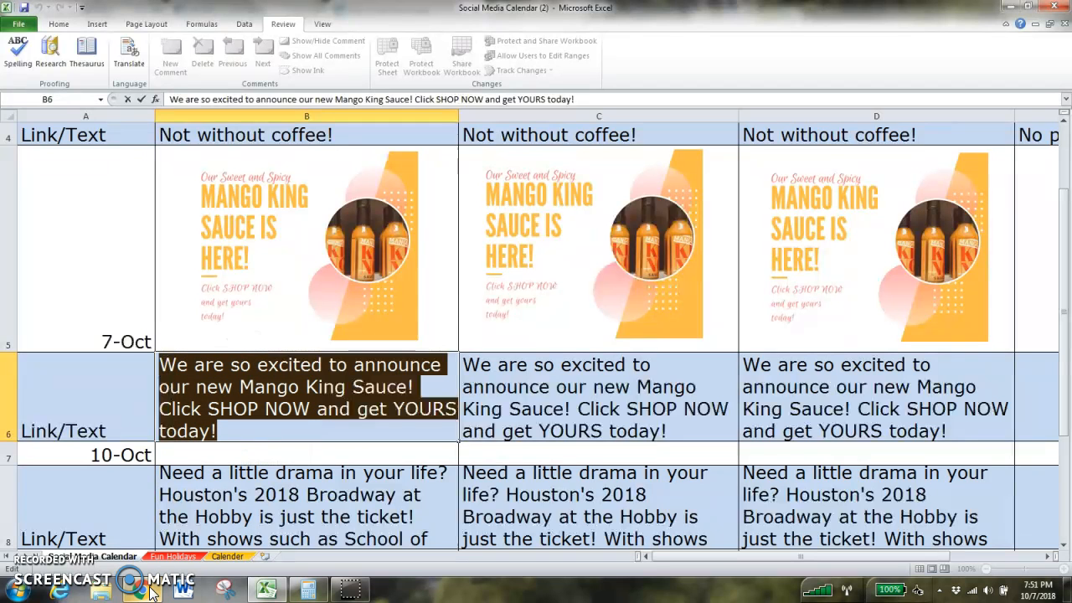
- Change the Mango King Sauce post date to 8-Oct
left_click(124, 342)
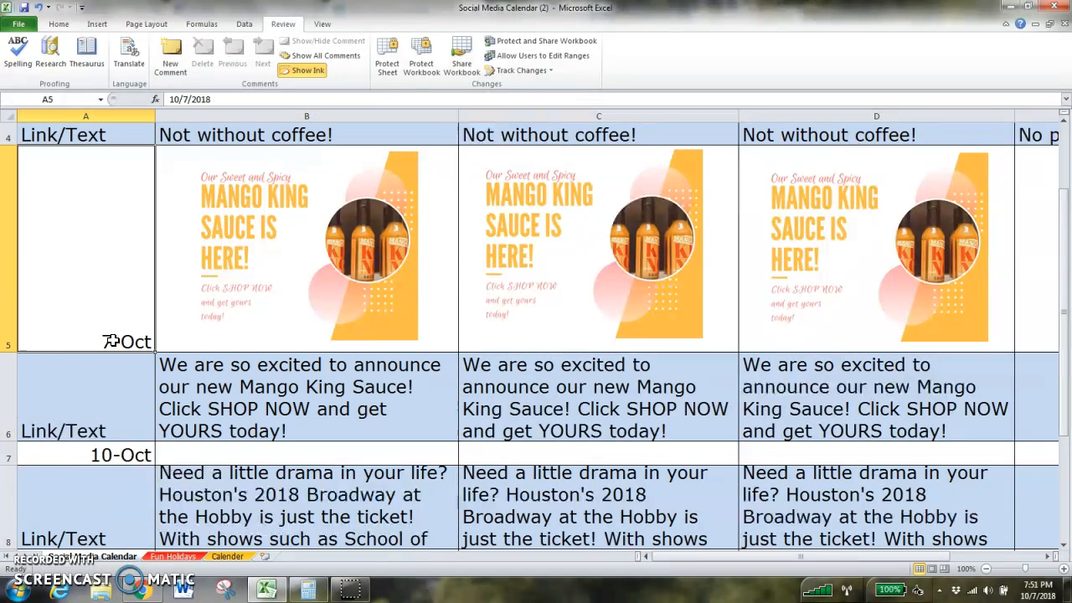
double_click(111, 341)
key("BackSpace")
type("8")
- Copy the full Facebook caption text announcing the new Mango King Sauce
left_click(214, 413)
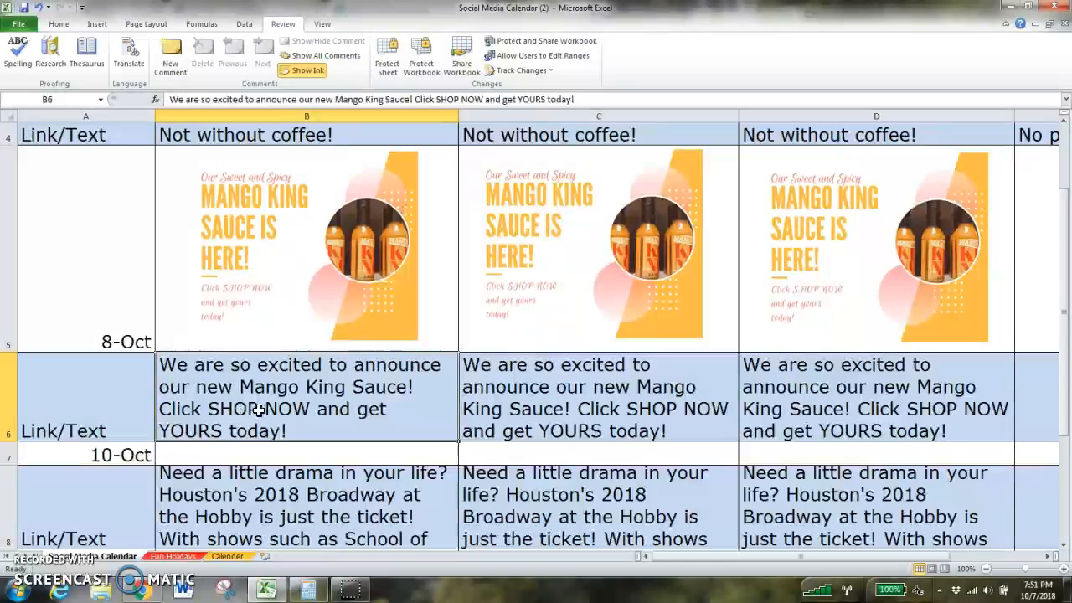
double_click(292, 428)
left_click_drag(211, 425, 159, 354)
right_click(186, 366)
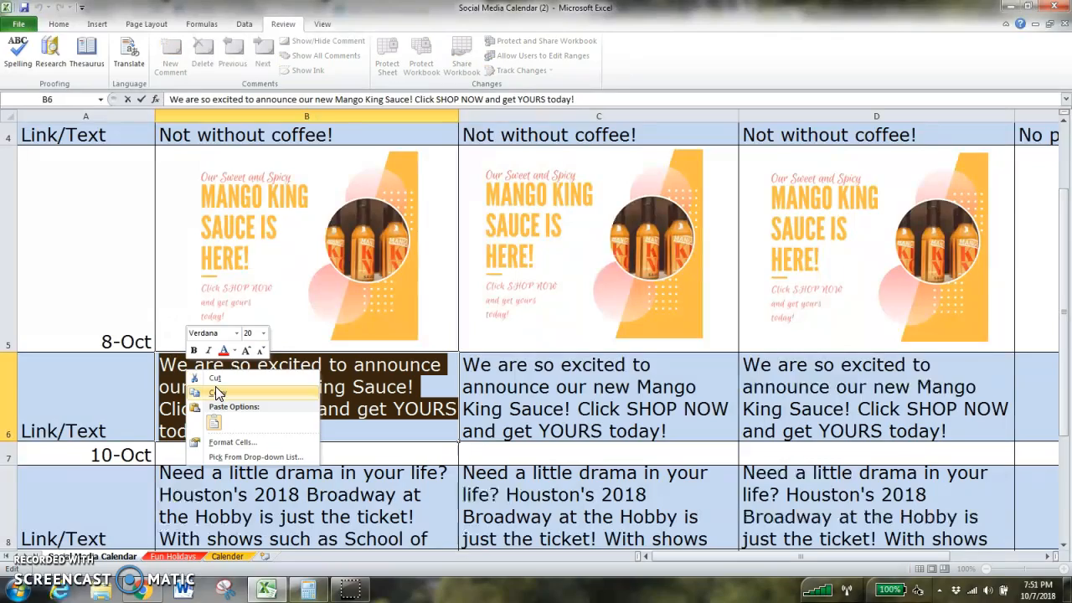
left_click(220, 383)
- Paste the copied caption into a new post on the King Sauce Facebook page
left_click(141, 589)
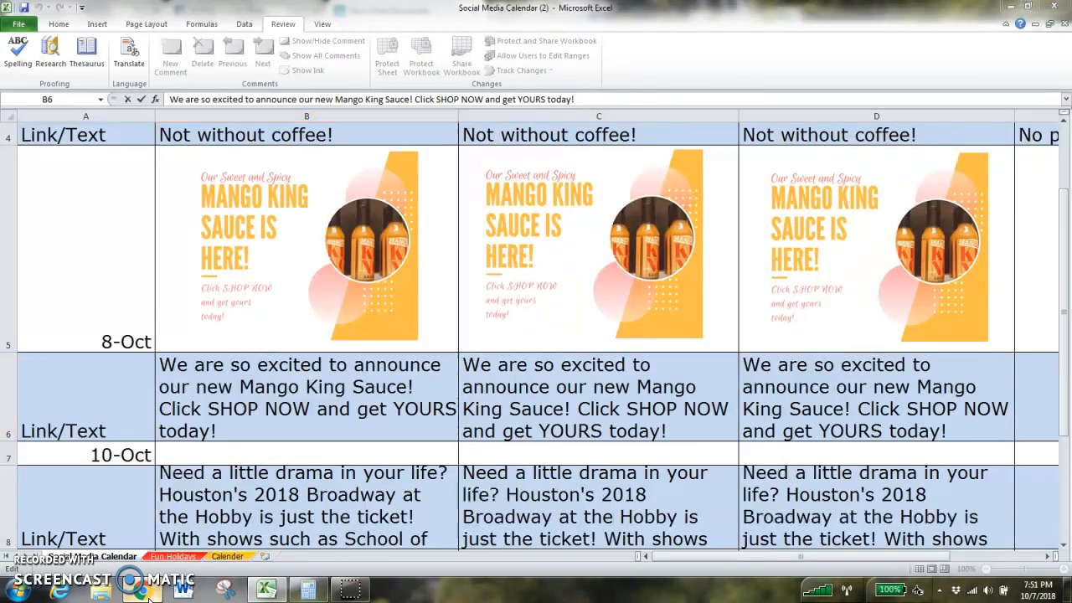
left_click(251, 15)
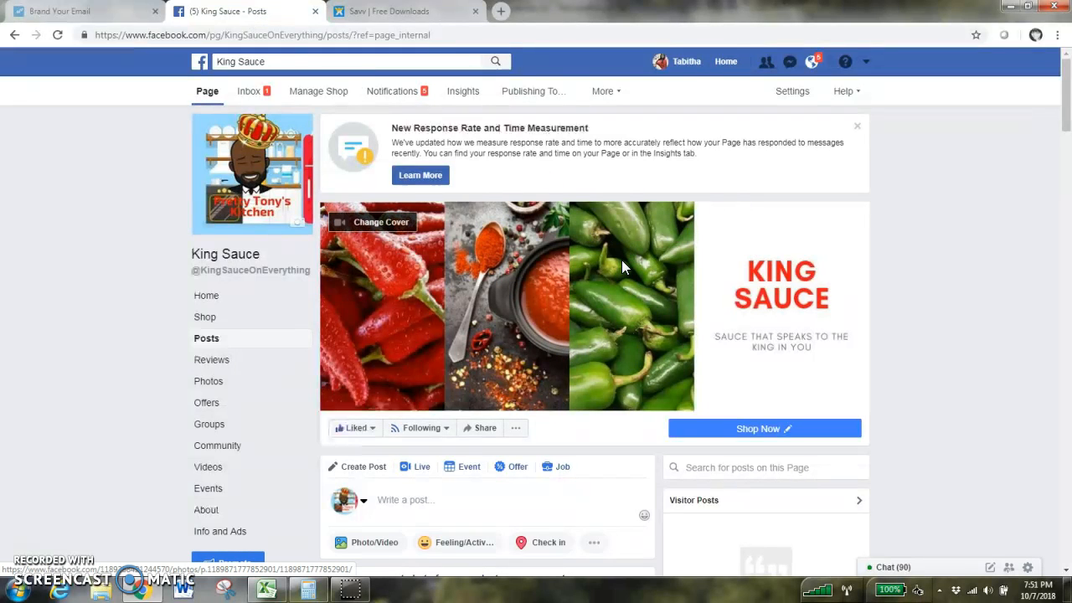
left_click_drag(1066, 92, 1067, 126)
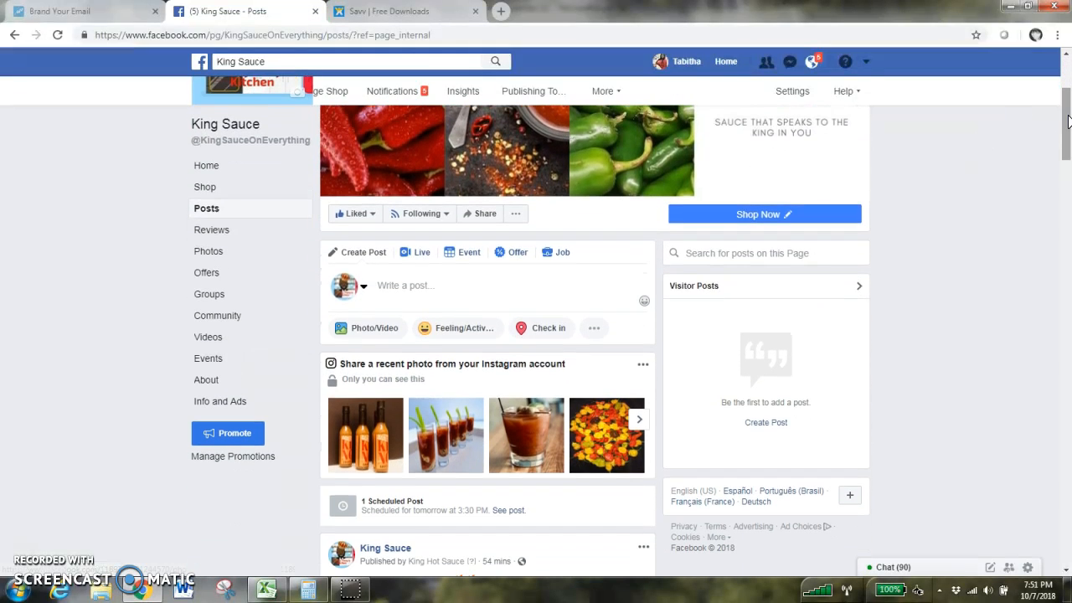
left_click(426, 288)
right_click(374, 291)
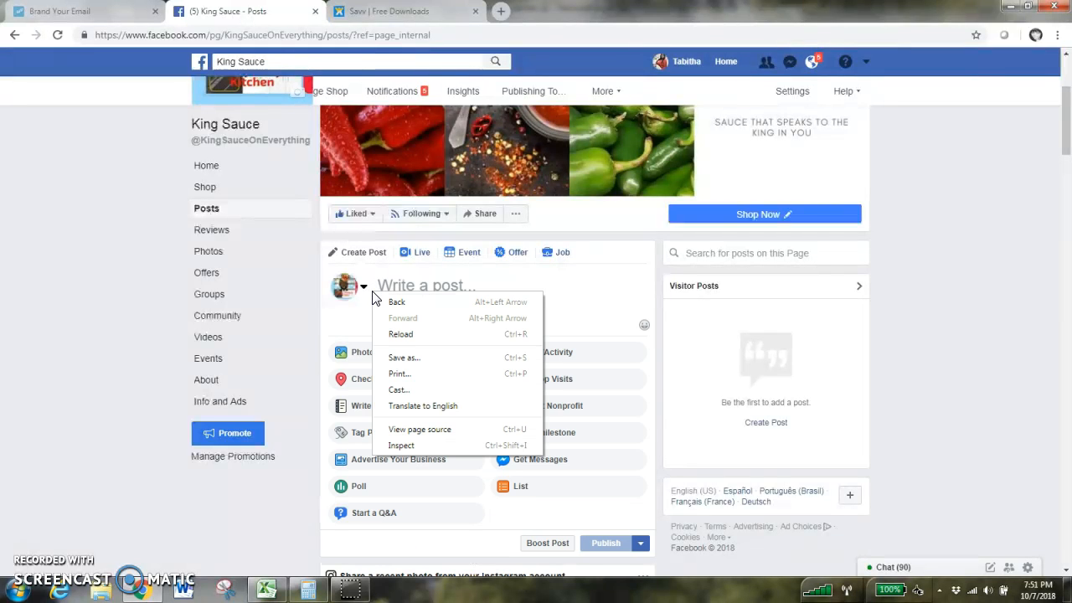
left_click(412, 285)
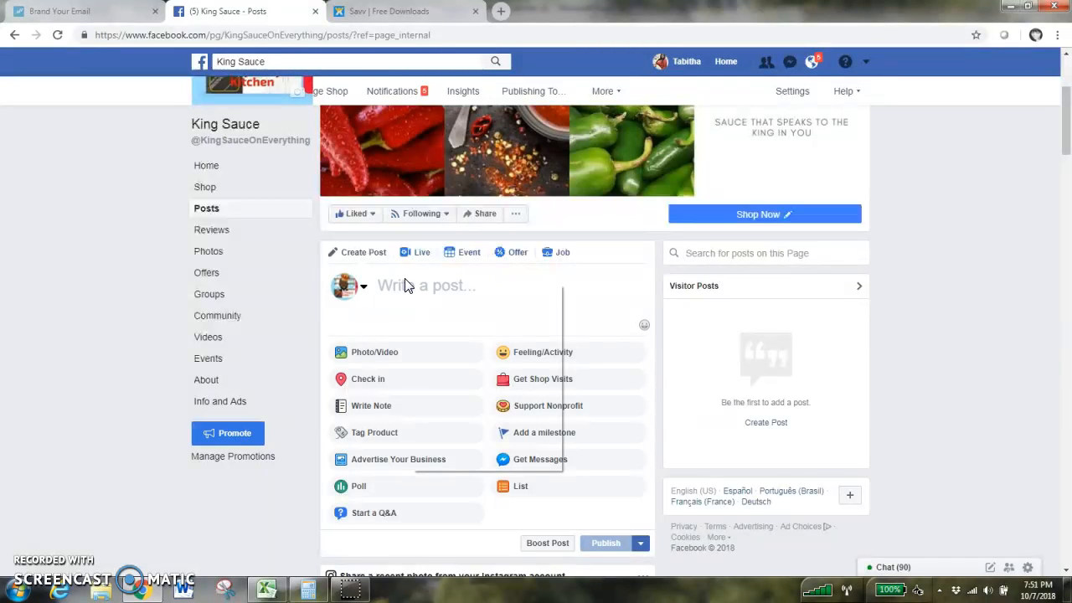
right_click(404, 283)
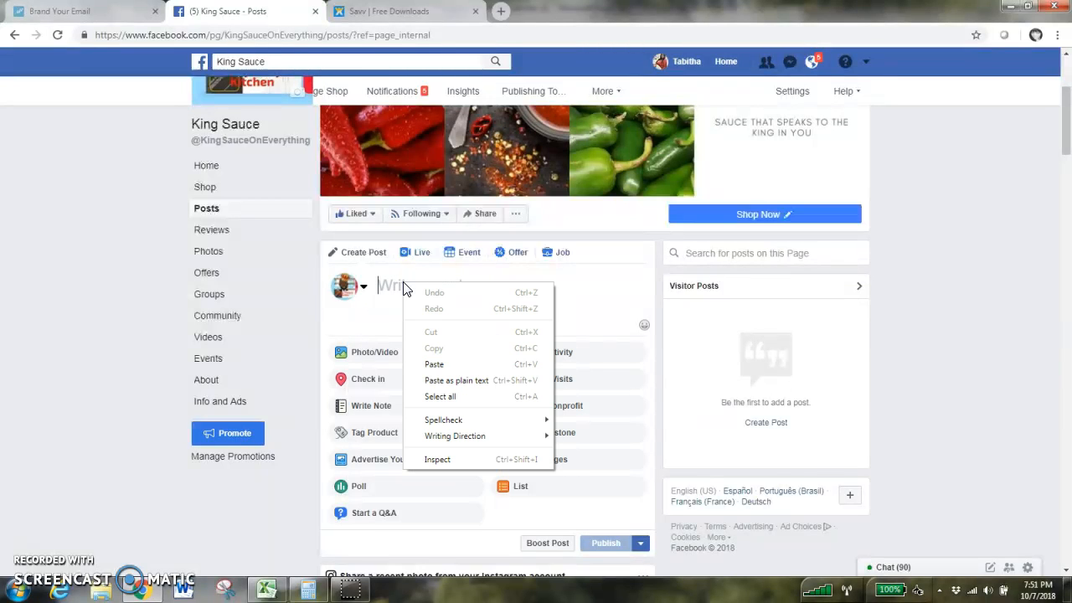
left_click(442, 366)
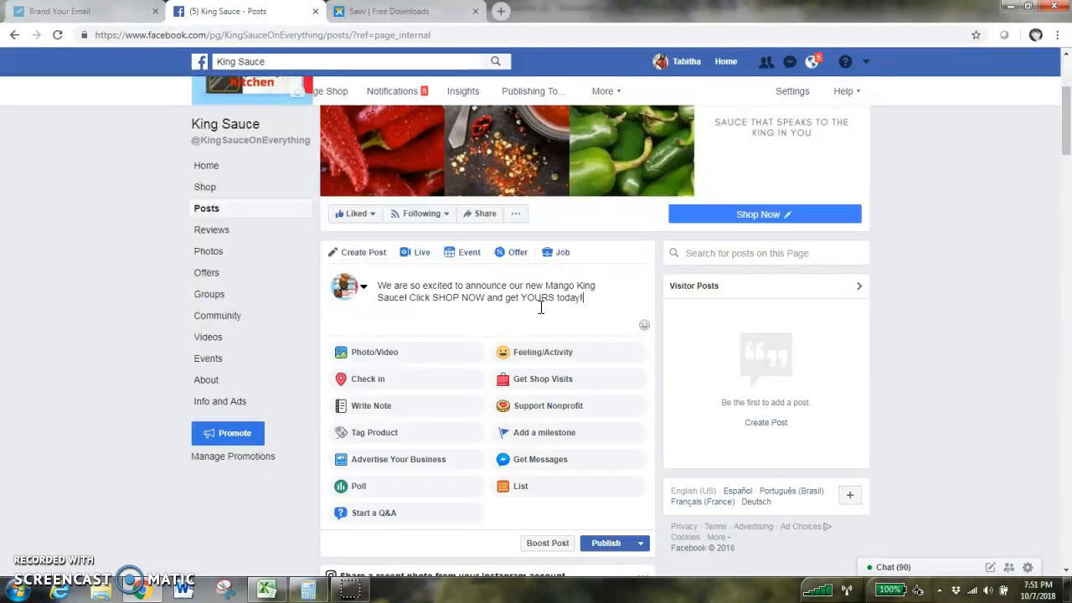
- Attach the image "Mango King Sauce Is Here" from the King Sauce Brand pictures folder to the post
left_click(386, 353)
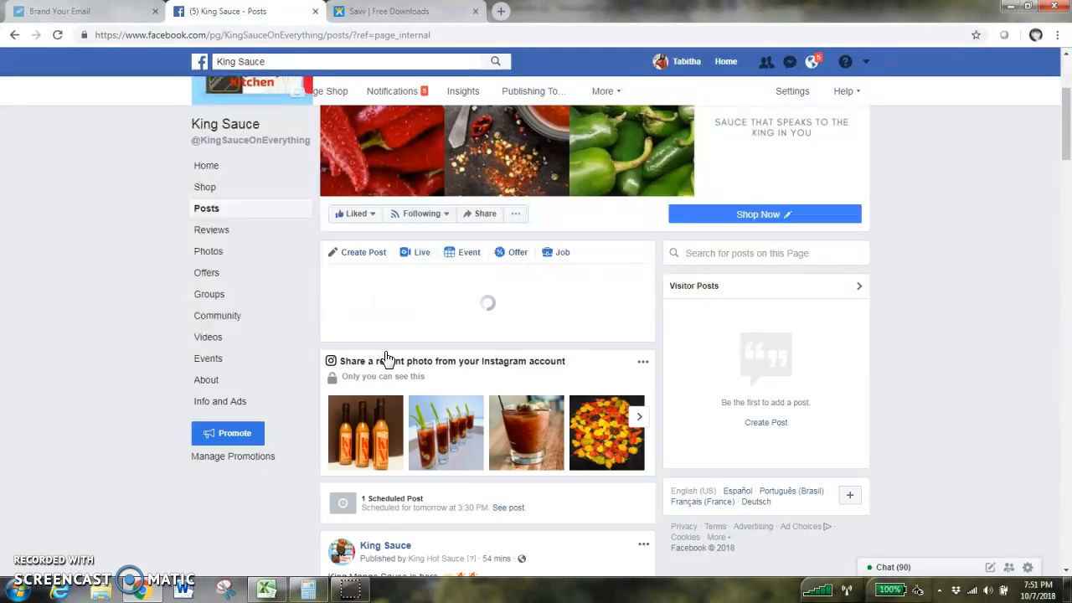
left_click(412, 300)
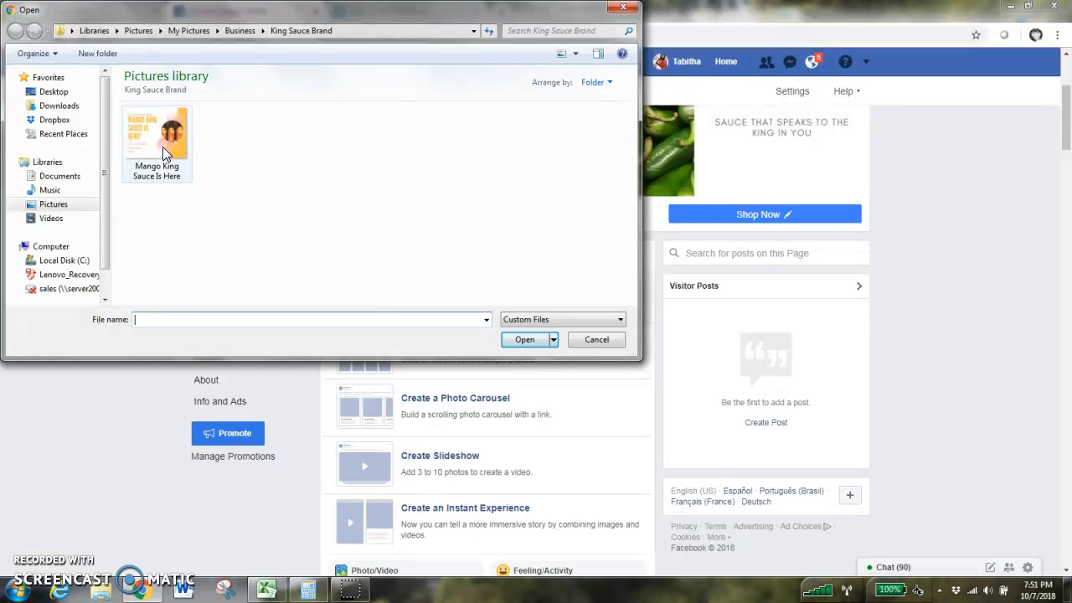
left_click(163, 147)
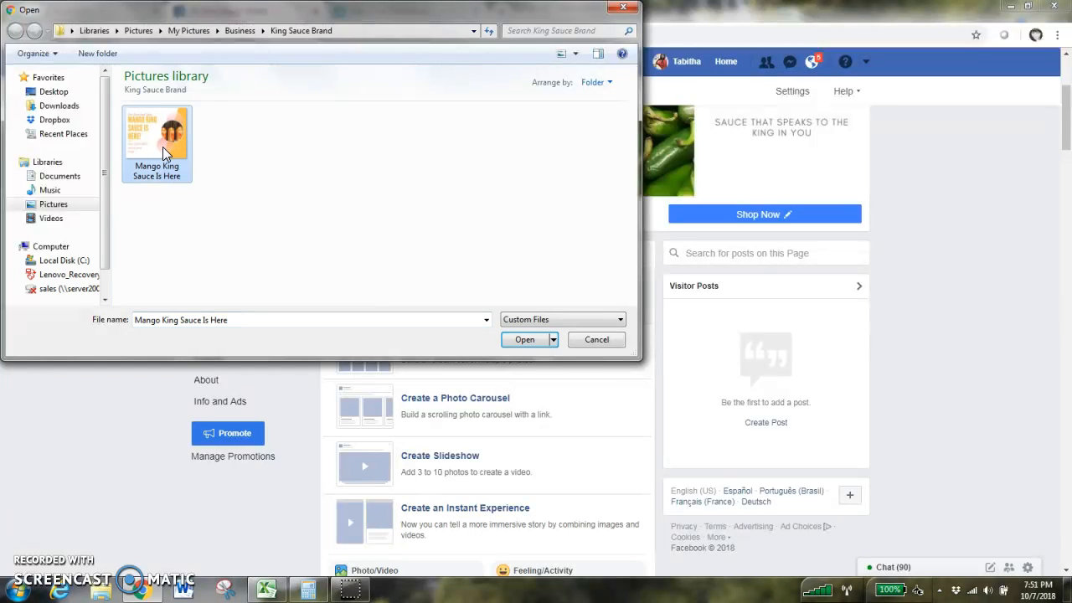
left_click(520, 340)
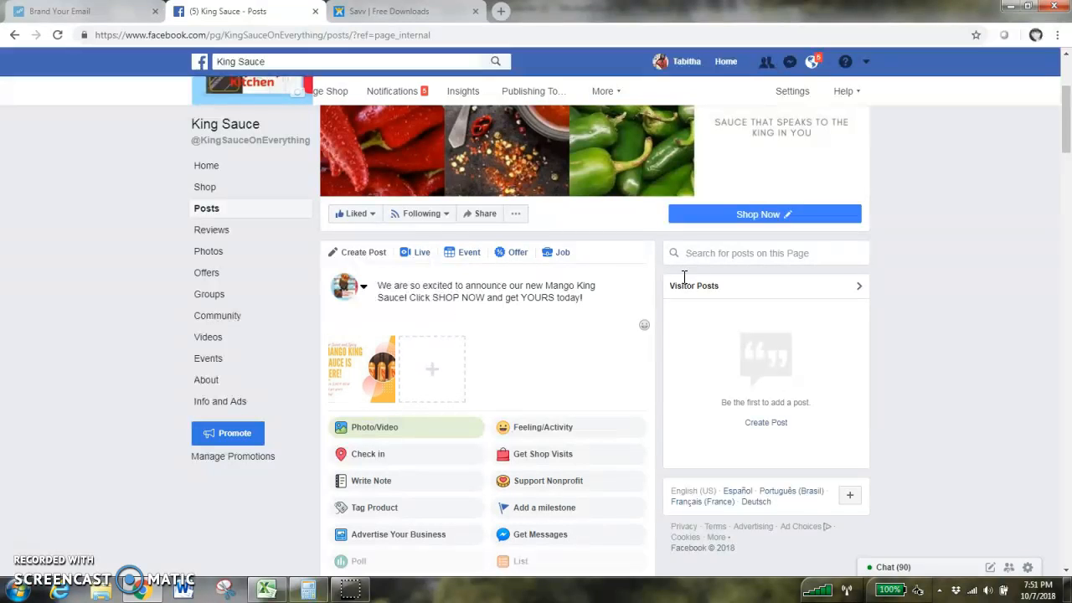
- Open the post scheduling options and set the publication date to 10/8/2018
scroll(1069, 142, "down", 1)
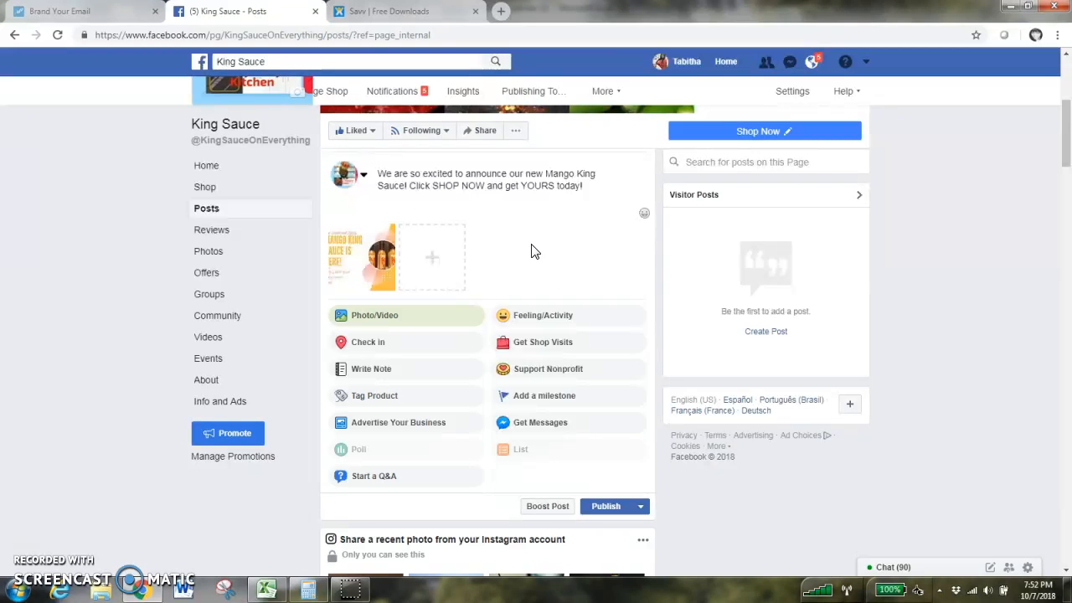
left_click(640, 508)
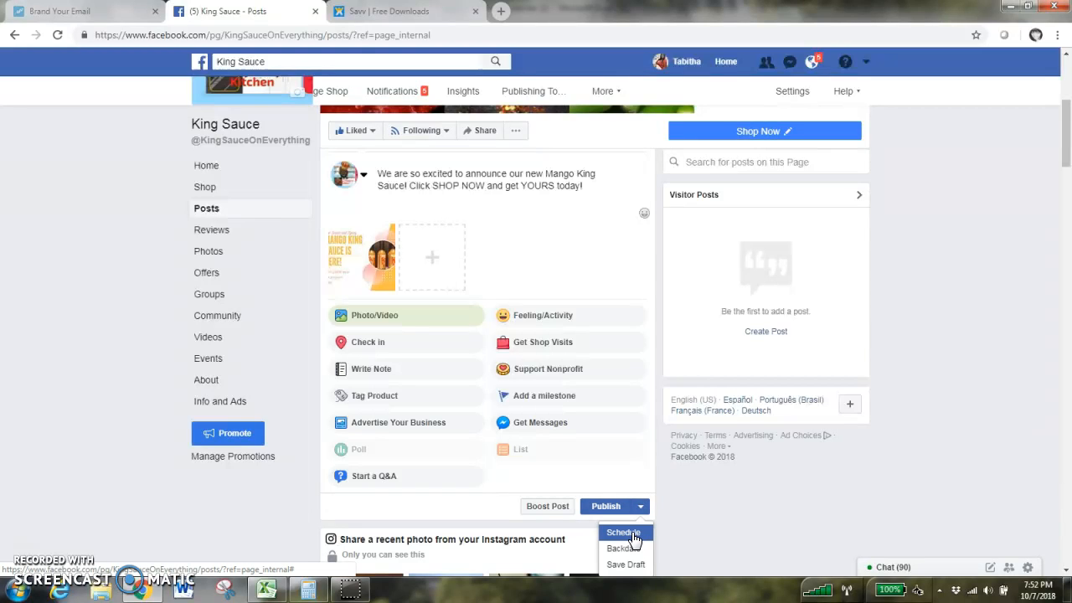
left_click(633, 534)
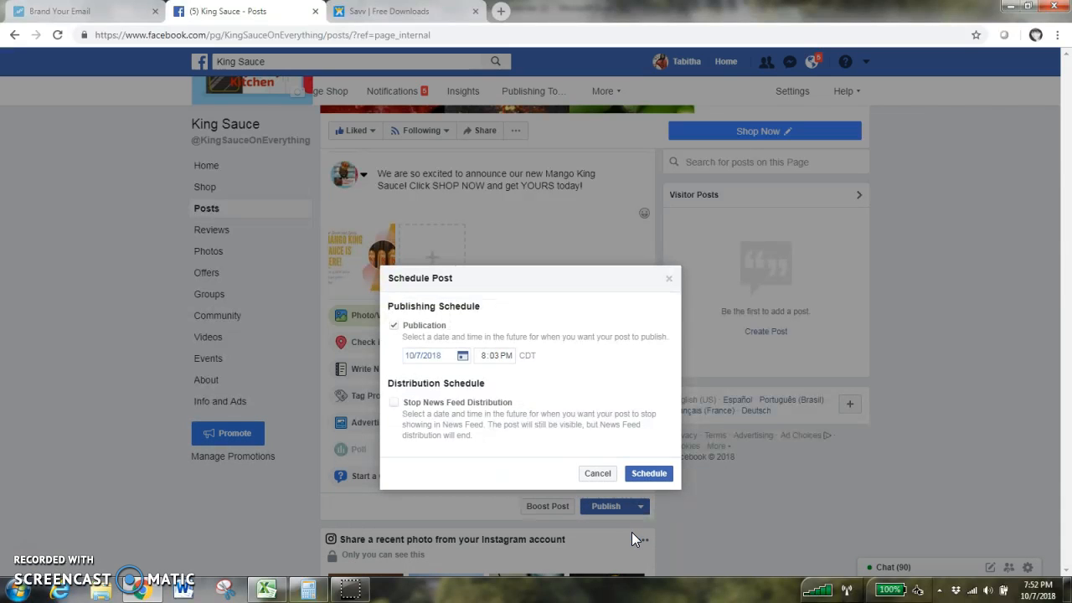
left_click(462, 356)
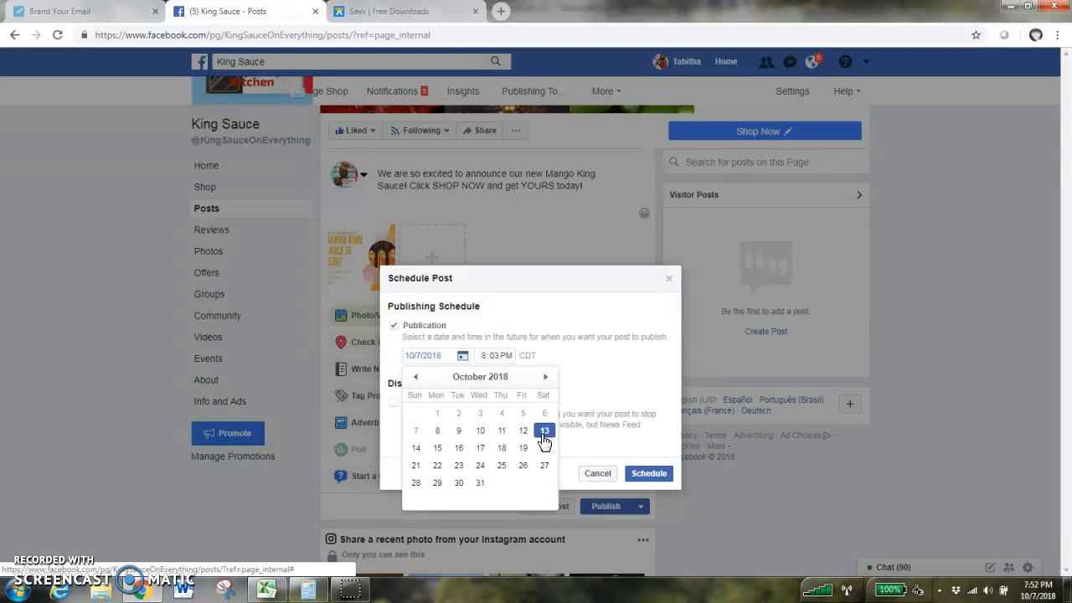
left_click(439, 432)
- Set the publication time to 3:30 PM and schedule the post
left_click(499, 360)
left_click(484, 357)
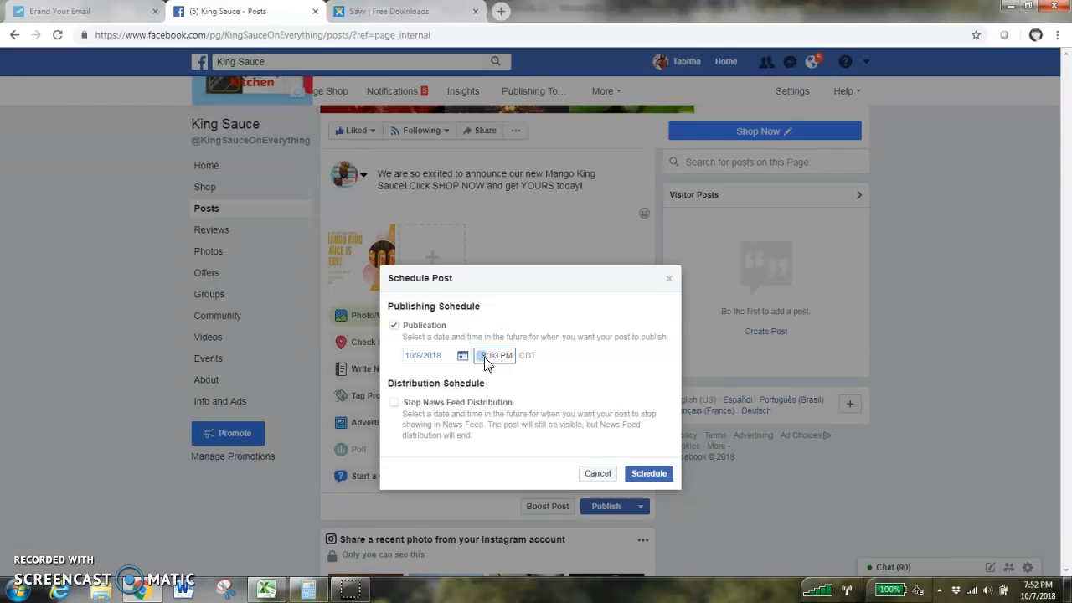
type("3")
left_click(495, 357)
left_click(491, 356)
left_click(515, 375)
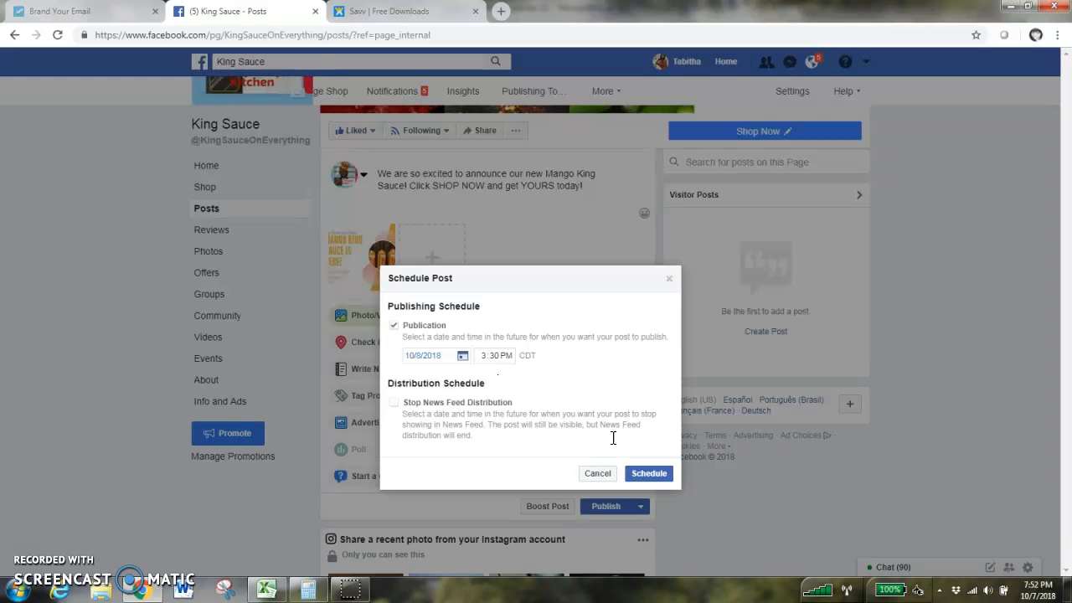
left_click(658, 474)
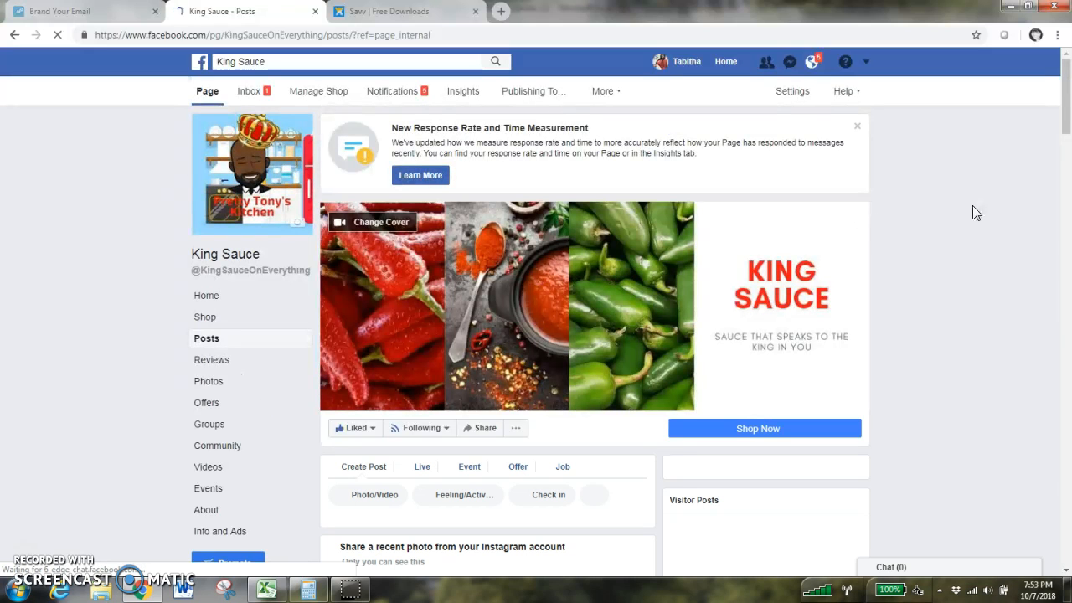
- Review the Social Media Calendar spreadsheet's top rows, then return to the King Sauce page
scroll(1065, 109, "down", 2)
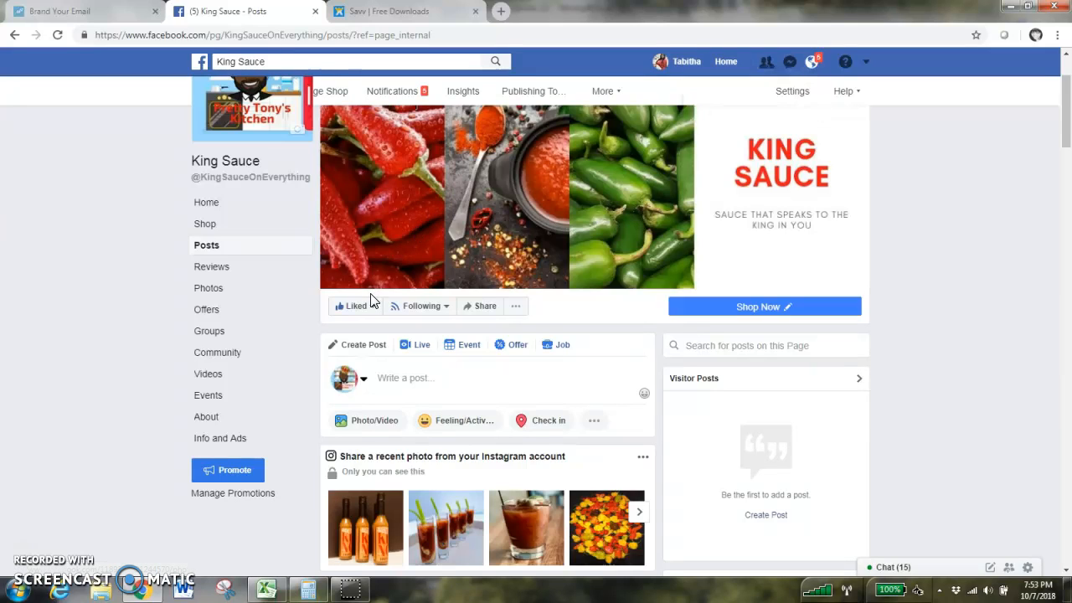
left_click(282, 589)
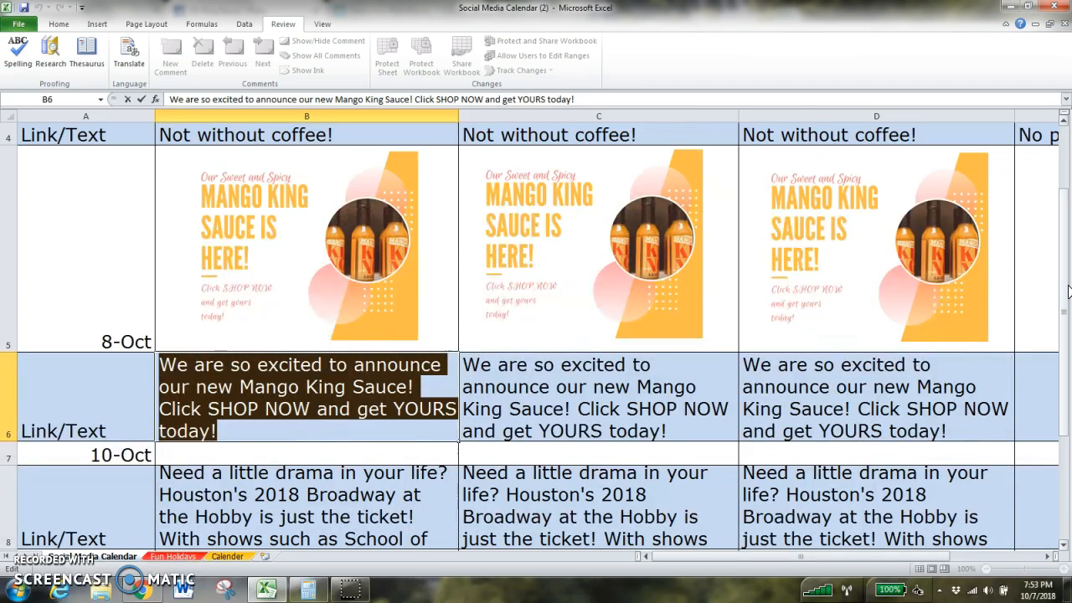
scroll(1068, 291, "up", 2)
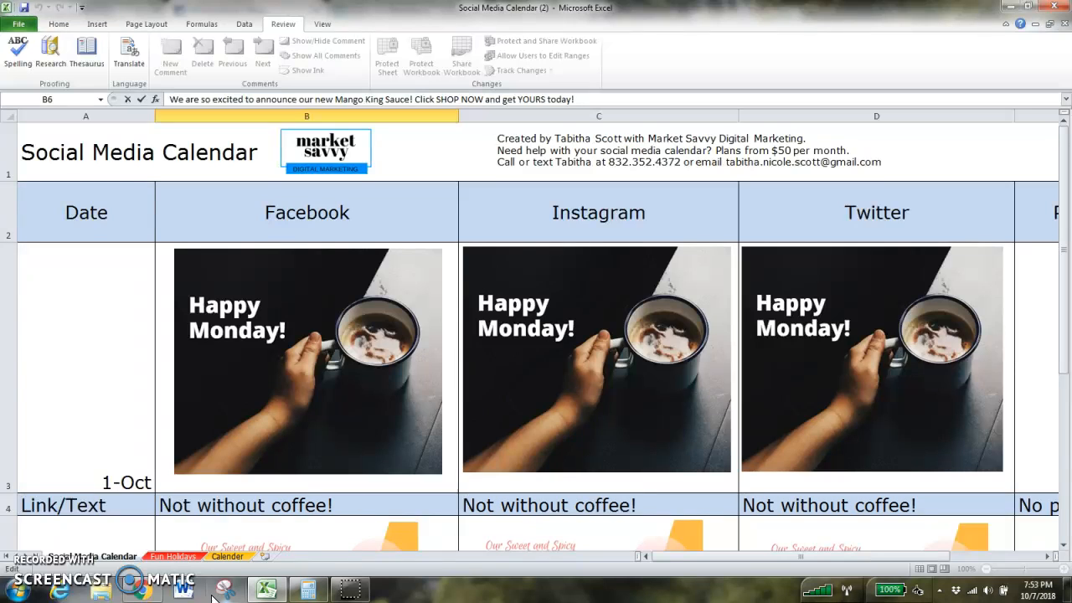
left_click(154, 591)
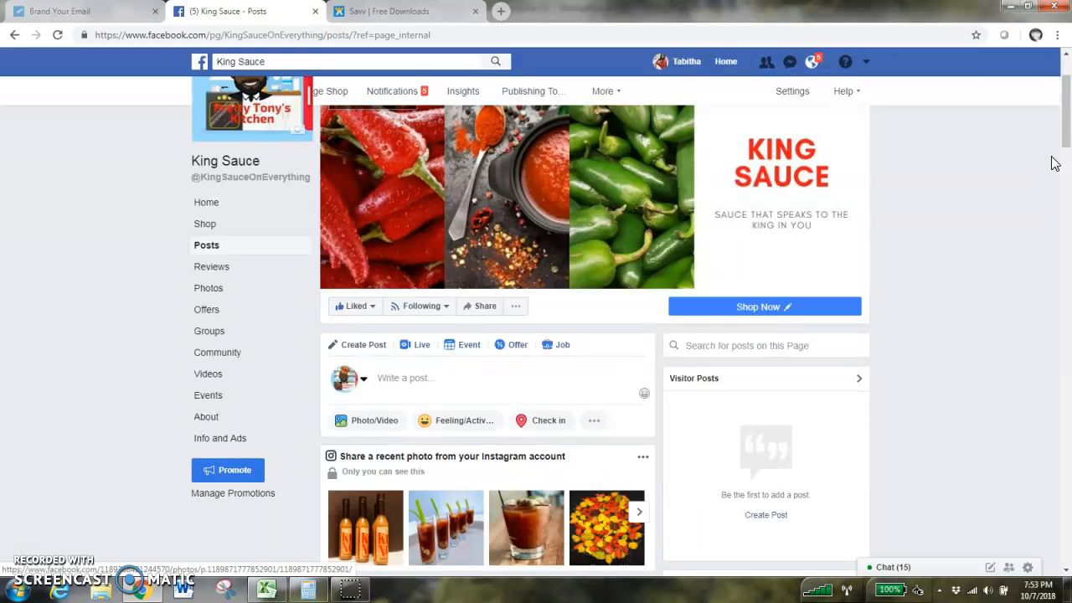
scroll(1061, 137, "up", 2)
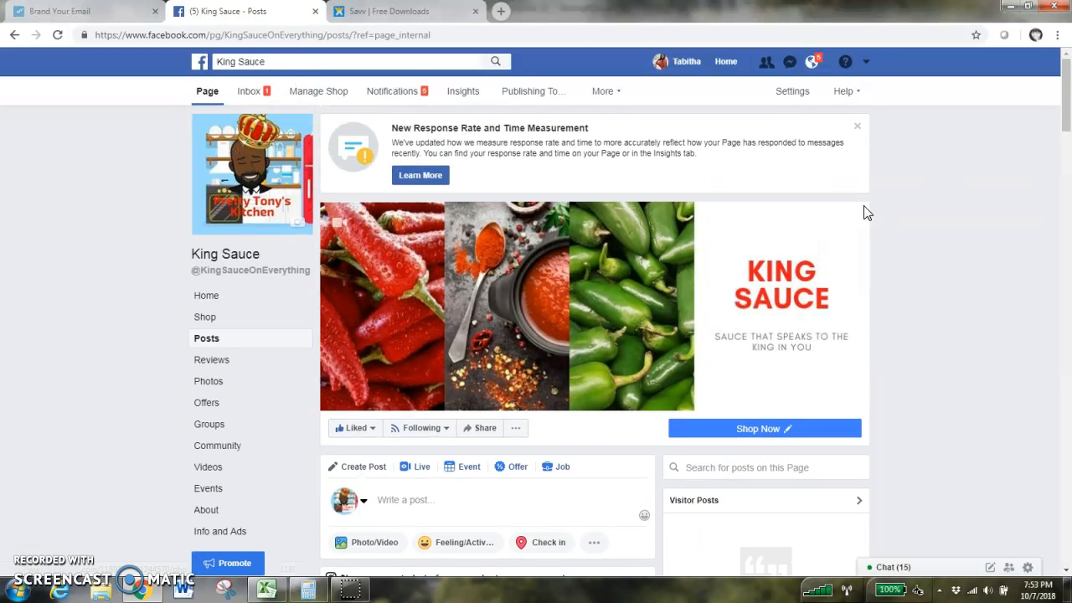